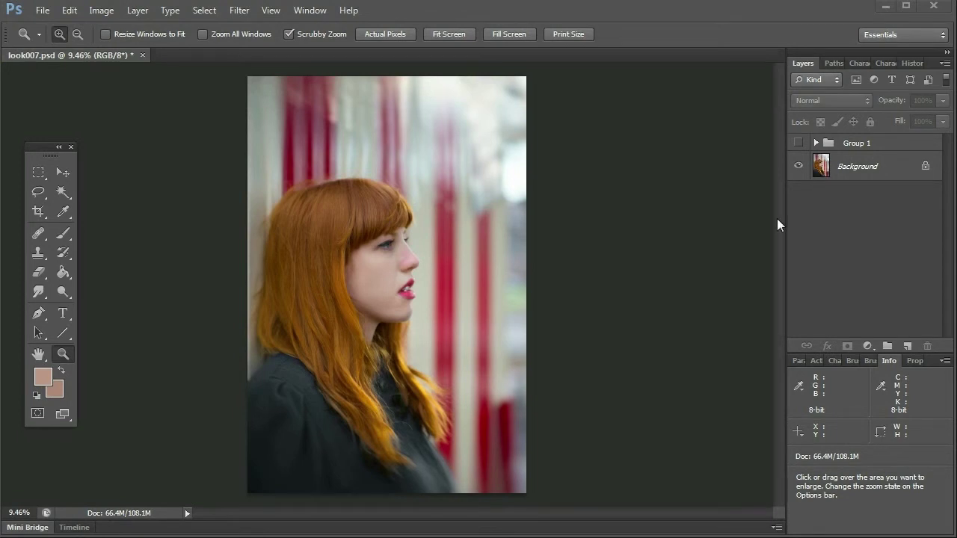
Compare the photo with Group 1 shown and hidden, and delete the group
{"action": "left_click", "coordinate": [799, 143]}
{"action": "left_click", "coordinate": [799, 144]}
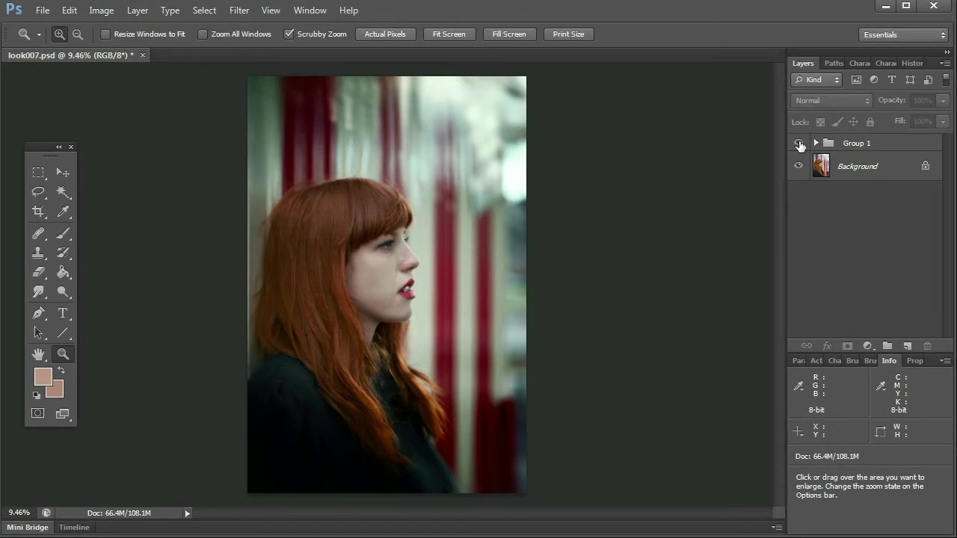
{"action": "left_click", "coordinate": [799, 144]}
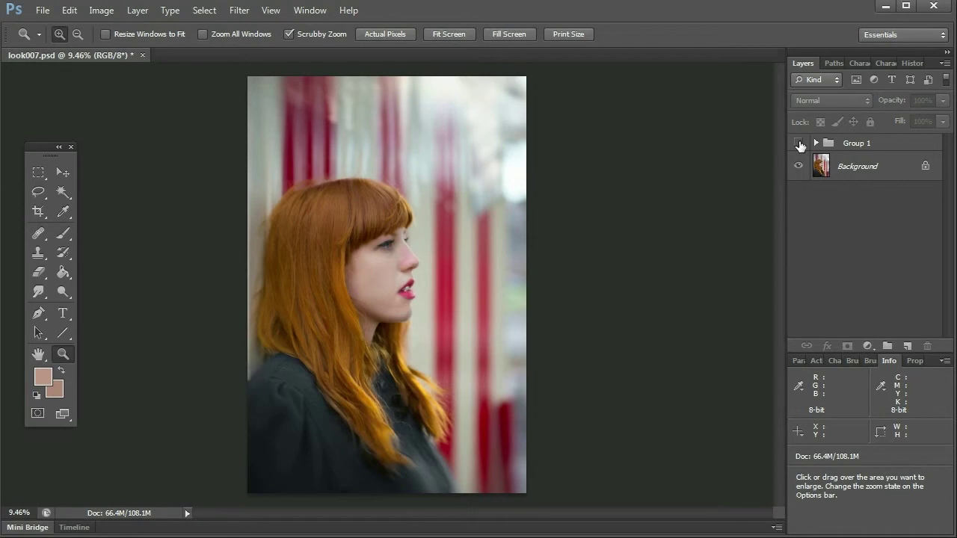
{"action": "left_click_drag", "start_coordinate": [886, 148], "coordinate": [925, 346]}
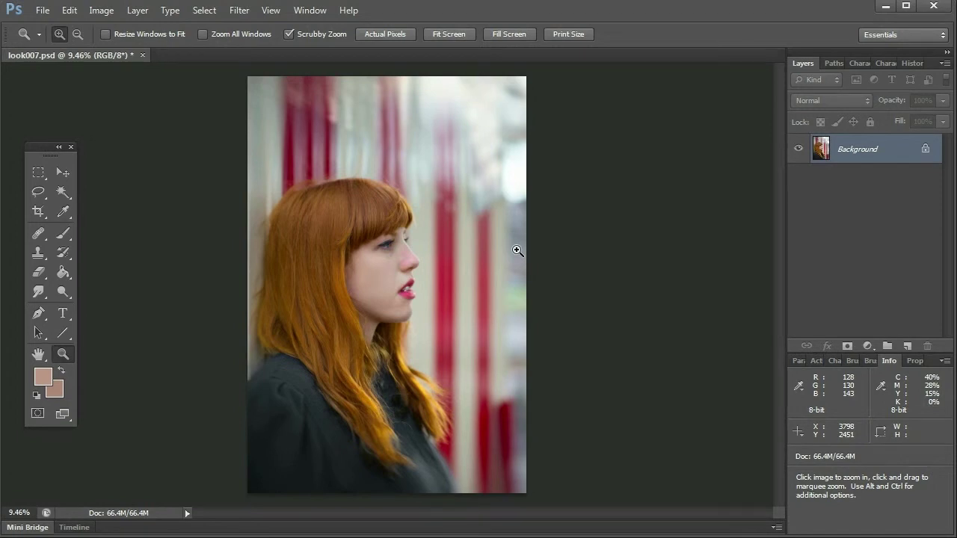
Add a Selective Color adjustment layer above the Background and show its properties
{"action": "left_click", "coordinate": [872, 349]}
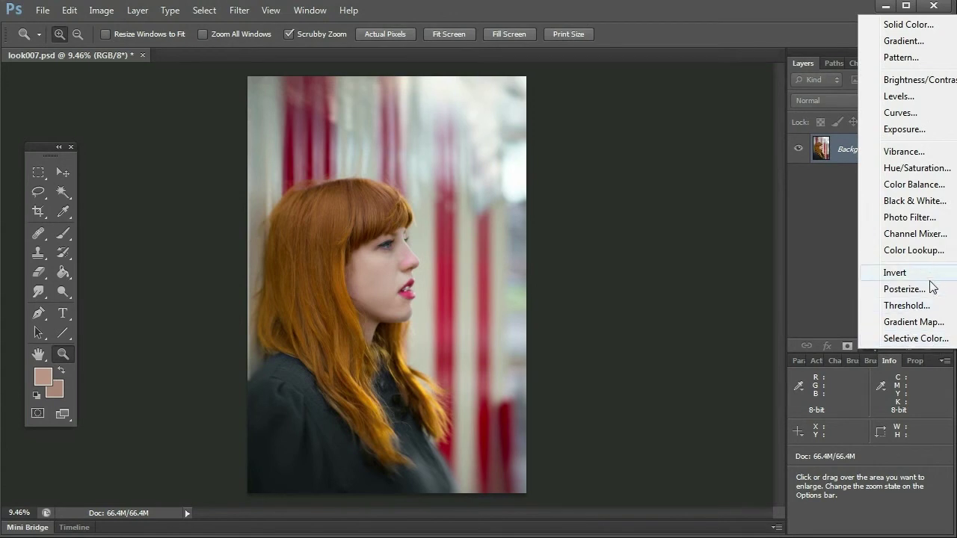
{"action": "left_click", "coordinate": [916, 339]}
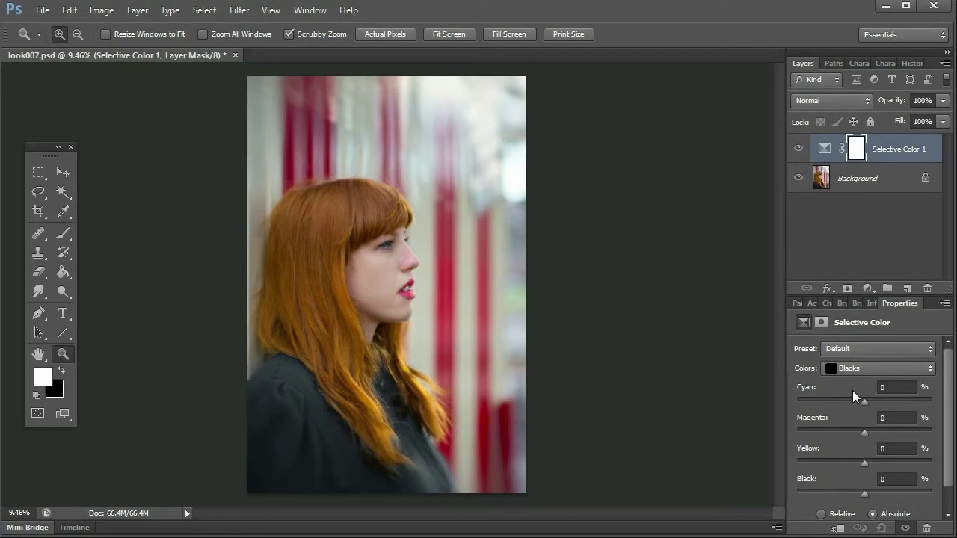
{"action": "left_click", "coordinate": [872, 304]}
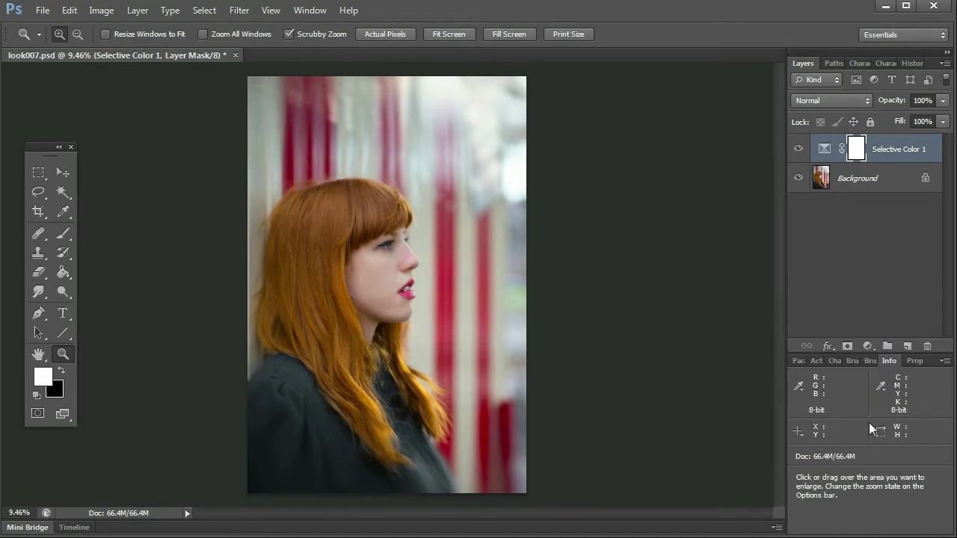
{"action": "left_click", "coordinate": [310, 10]}
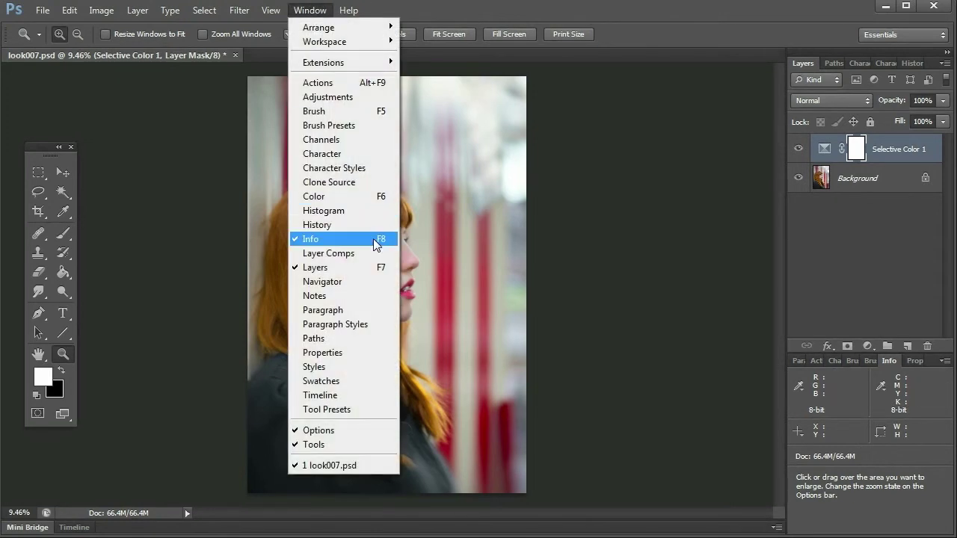
{"action": "left_click", "coordinate": [683, 17]}
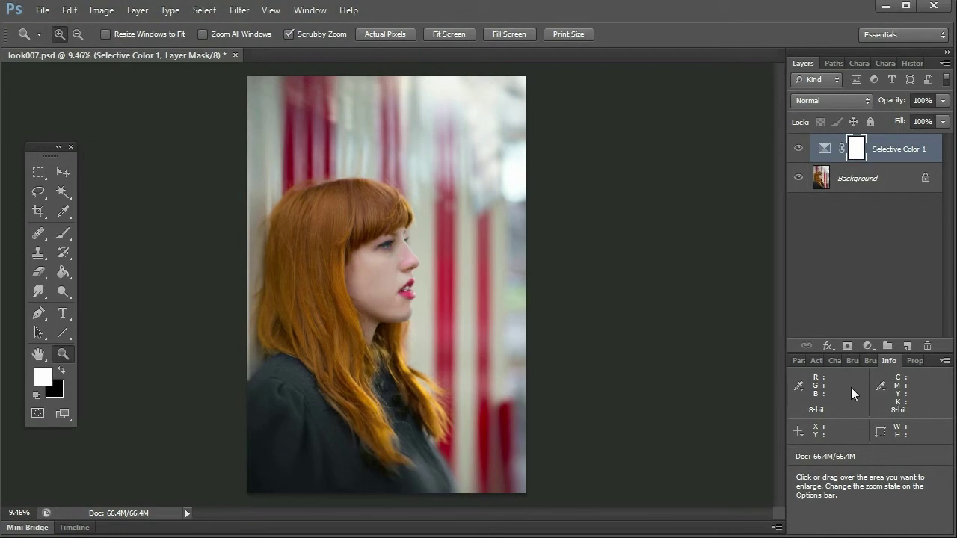
{"action": "double_click", "coordinate": [825, 151]}
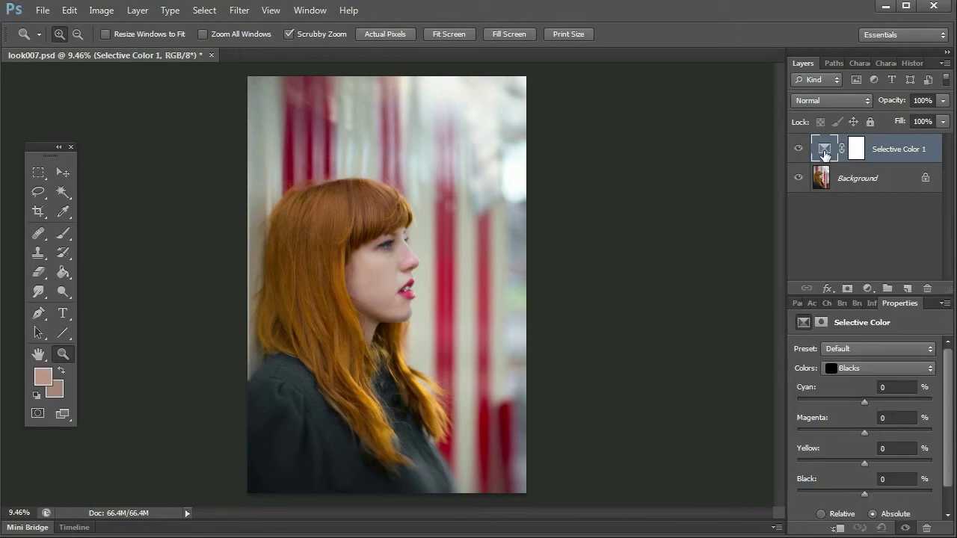
Set the Selective Color Reds to Cyan +10, Magenta +32 and Yellow +29, and raise their Black slightly
{"action": "left_click", "coordinate": [891, 366]}
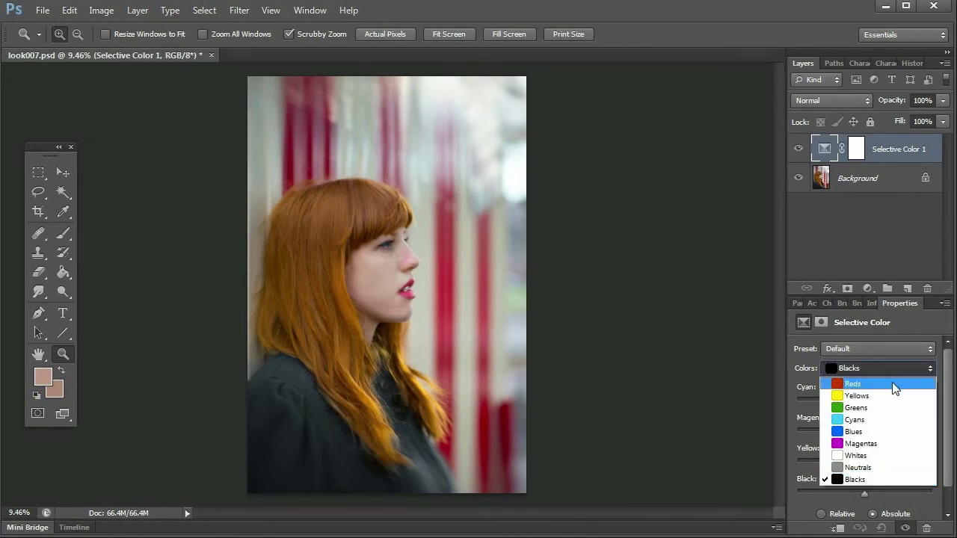
{"action": "left_click", "coordinate": [895, 385]}
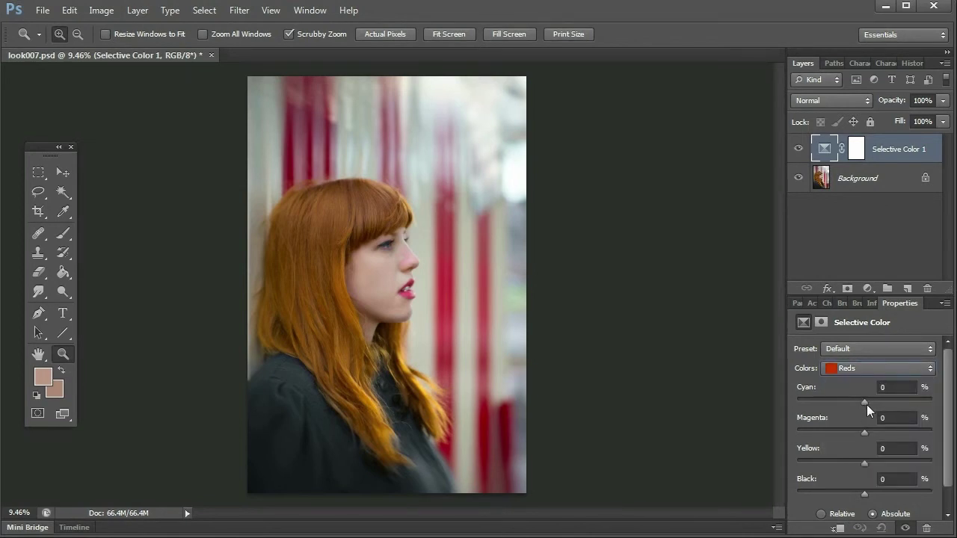
{"action": "left_click_drag", "start_coordinate": [866, 404], "coordinate": [872, 405]}
{"action": "left_click_drag", "start_coordinate": [864, 433], "coordinate": [885, 436]}
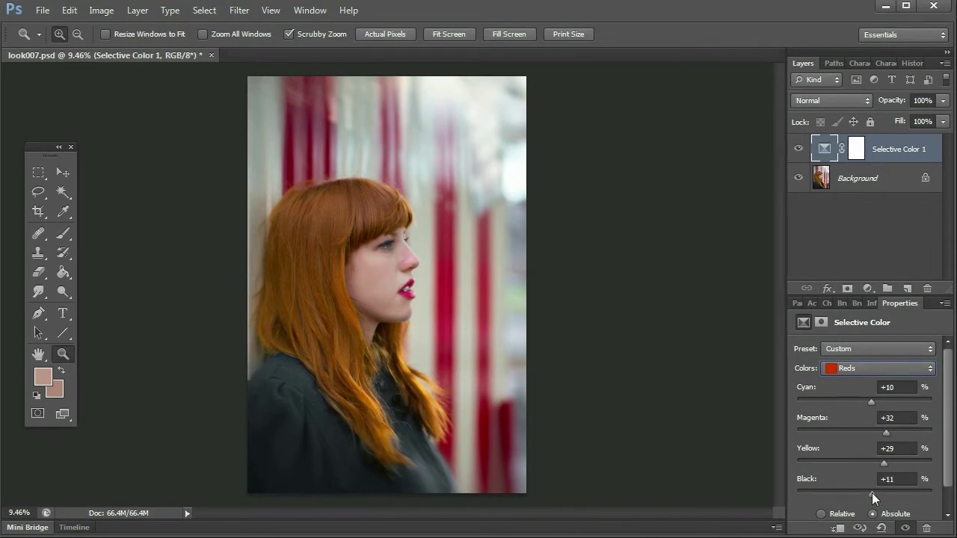
{"action": "left_click_drag", "start_coordinate": [898, 496], "coordinate": [864, 498]}
{"action": "left_click_drag", "start_coordinate": [874, 498], "coordinate": [874, 498]}
Set the Selective Color Yellows to Cyan +8 and Magenta +16, and lower their Yellow
{"action": "left_click", "coordinate": [889, 367]}
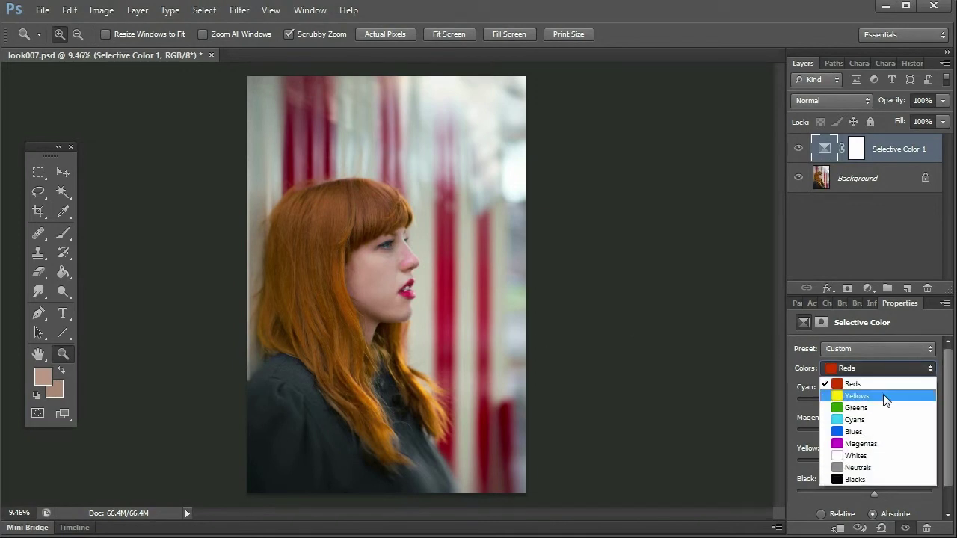
{"action": "left_click", "coordinate": [884, 393]}
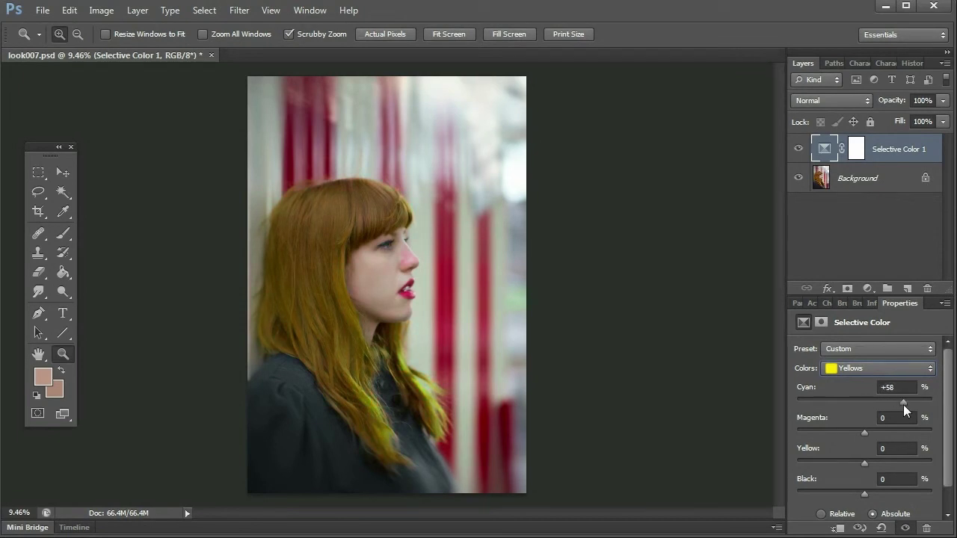
{"action": "left_click_drag", "start_coordinate": [903, 405], "coordinate": [841, 408]}
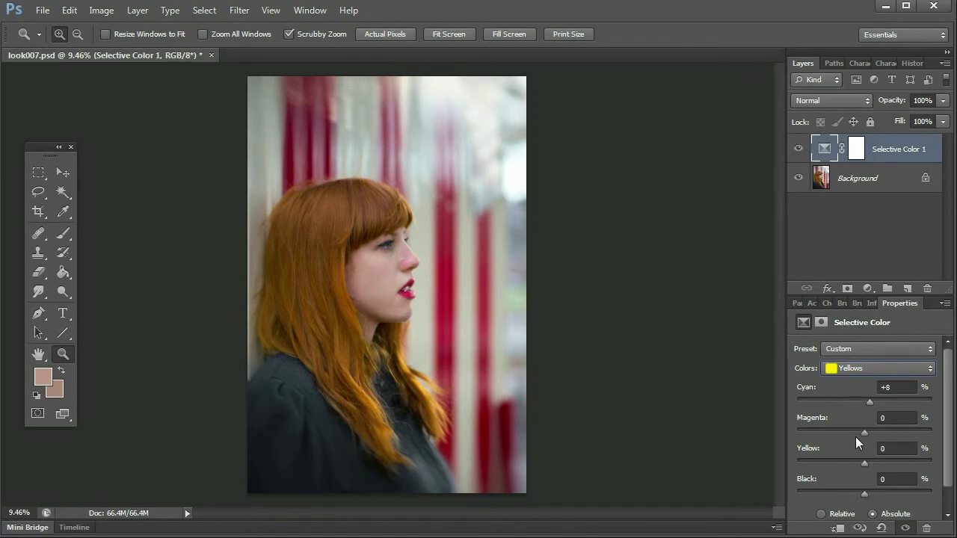
{"action": "mouse_move", "coordinate": [866, 433]}
{"action": "left_mouse_down"}
{"action": "mouse_move", "coordinate": [896, 433]}
{"action": "mouse_move", "coordinate": [878, 434]}
{"action": "left_mouse_up"}
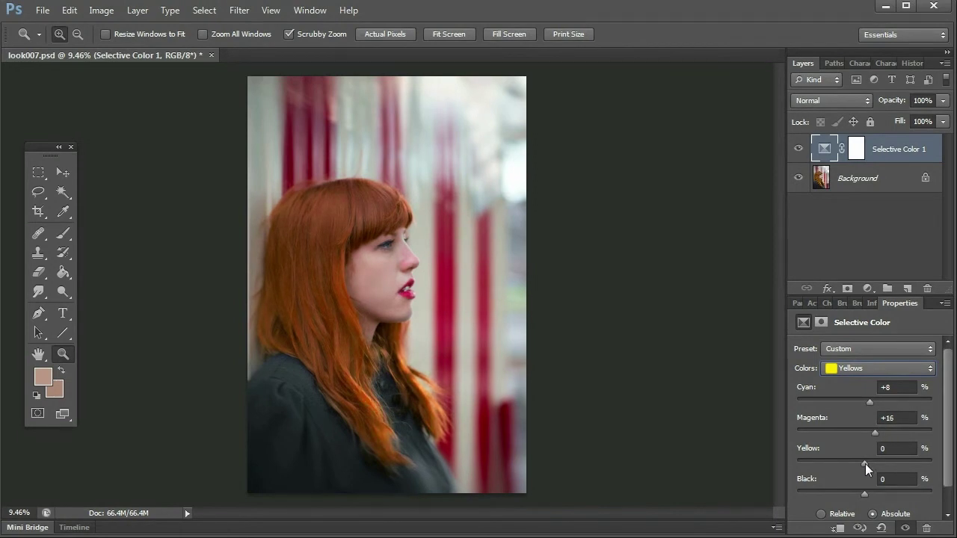
{"action": "mouse_move", "coordinate": [864, 463]}
{"action": "left_mouse_down"}
{"action": "mouse_move", "coordinate": [825, 458]}
{"action": "mouse_move", "coordinate": [903, 466]}
{"action": "mouse_move", "coordinate": [808, 464]}
{"action": "mouse_move", "coordinate": [851, 468]}
{"action": "left_mouse_up"}
Lower the Magenta of the Selective Color Whites slightly to tint the highlights green, and hide the adjustment's properties
{"action": "left_click", "coordinate": [876, 368]}
{"action": "left_click", "coordinate": [867, 451]}
{"action": "left_click", "coordinate": [856, 374]}
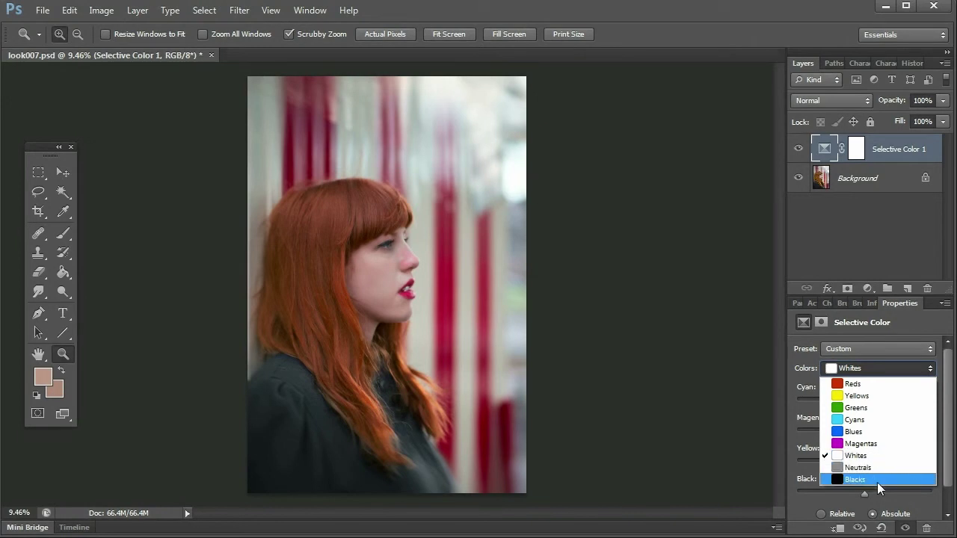
{"action": "left_click", "coordinate": [879, 455]}
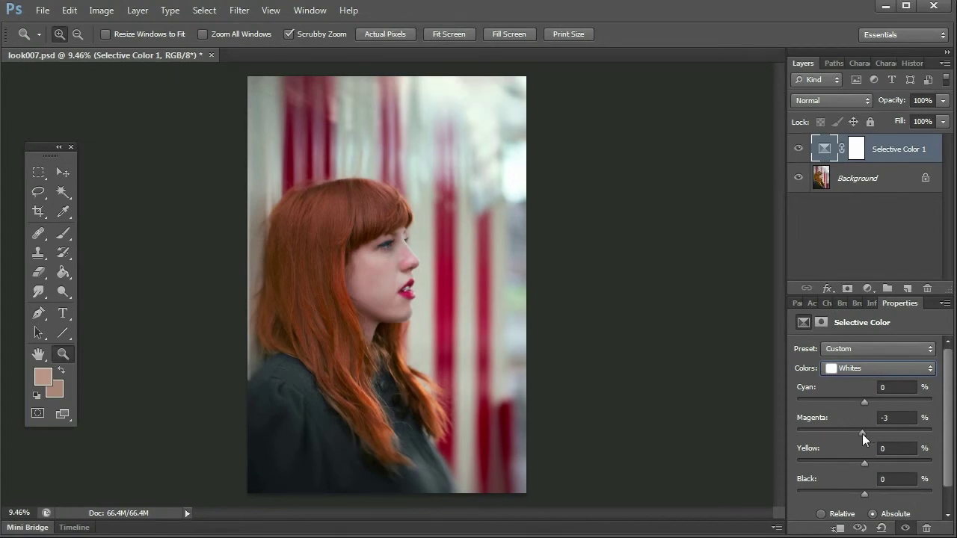
{"action": "mouse_move", "coordinate": [861, 434]}
{"action": "left_mouse_down"}
{"action": "mouse_move", "coordinate": [825, 432]}
{"action": "mouse_move", "coordinate": [868, 442]}
{"action": "left_mouse_up"}
{"action": "left_click", "coordinate": [869, 304]}
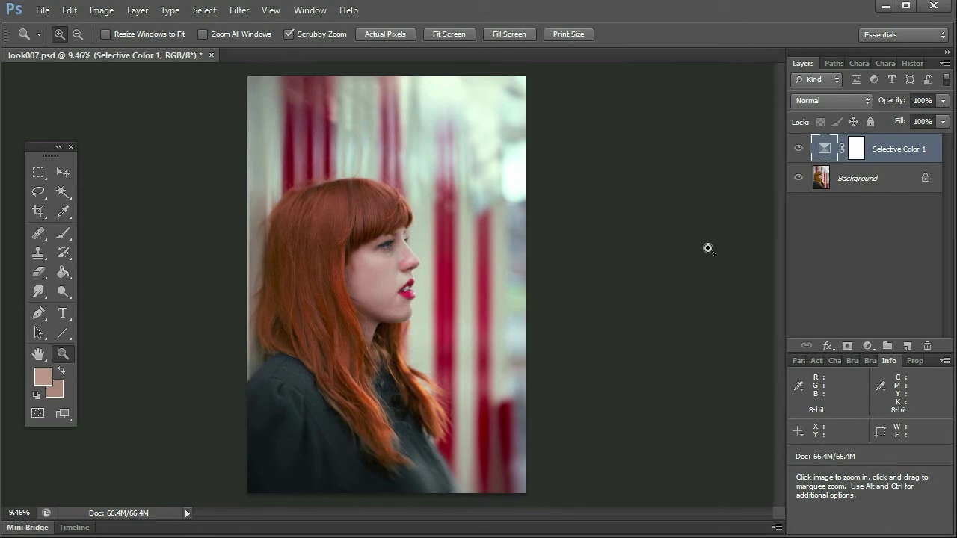
Add a Hue/Saturation adjustment layer and set the saturation of the Reds to -20
{"action": "left_click", "coordinate": [867, 347]}
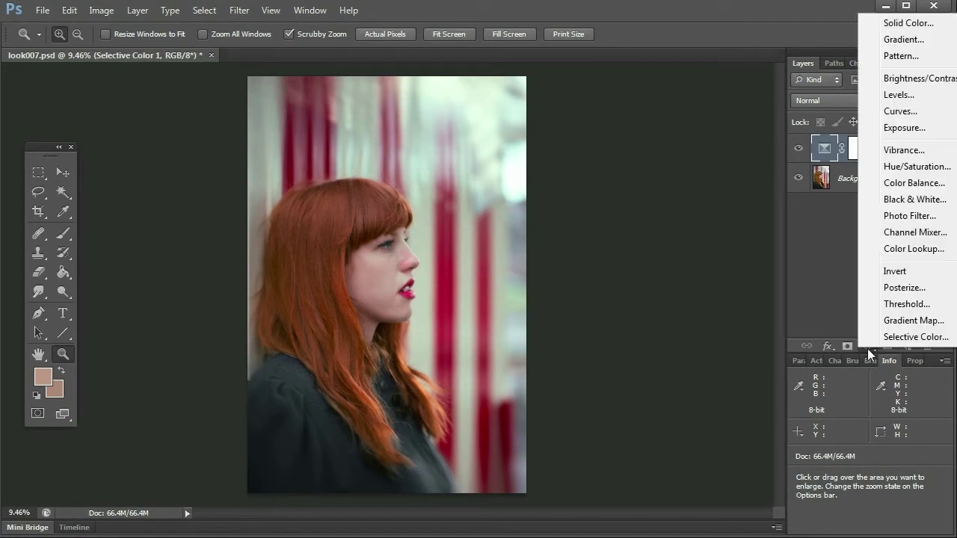
{"action": "left_click", "coordinate": [926, 168]}
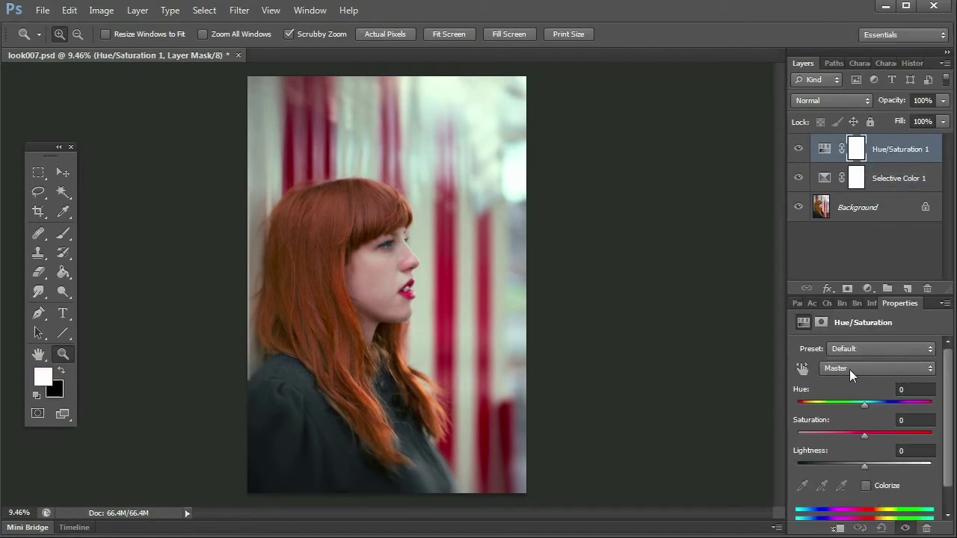
{"action": "mouse_move", "coordinate": [865, 407]}
{"action": "left_mouse_down"}
{"action": "mouse_move", "coordinate": [847, 404]}
{"action": "mouse_move", "coordinate": [907, 405]}
{"action": "mouse_move", "coordinate": [864, 407]}
{"action": "left_mouse_up"}
{"action": "left_click", "coordinate": [876, 369]}
{"action": "left_click", "coordinate": [878, 397]}
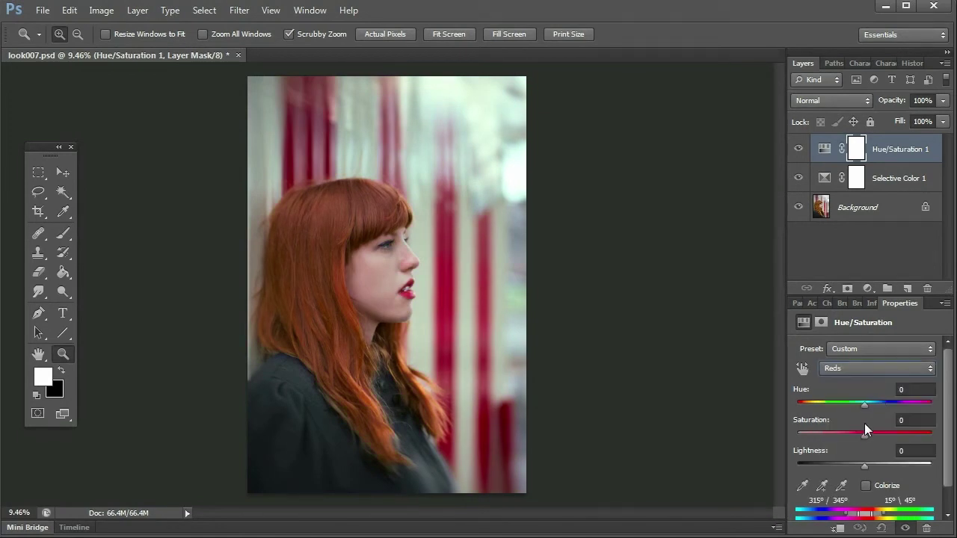
{"action": "mouse_move", "coordinate": [864, 436]}
{"action": "left_mouse_down"}
{"action": "mouse_move", "coordinate": [831, 437]}
{"action": "mouse_move", "coordinate": [851, 445]}
{"action": "left_mouse_up"}
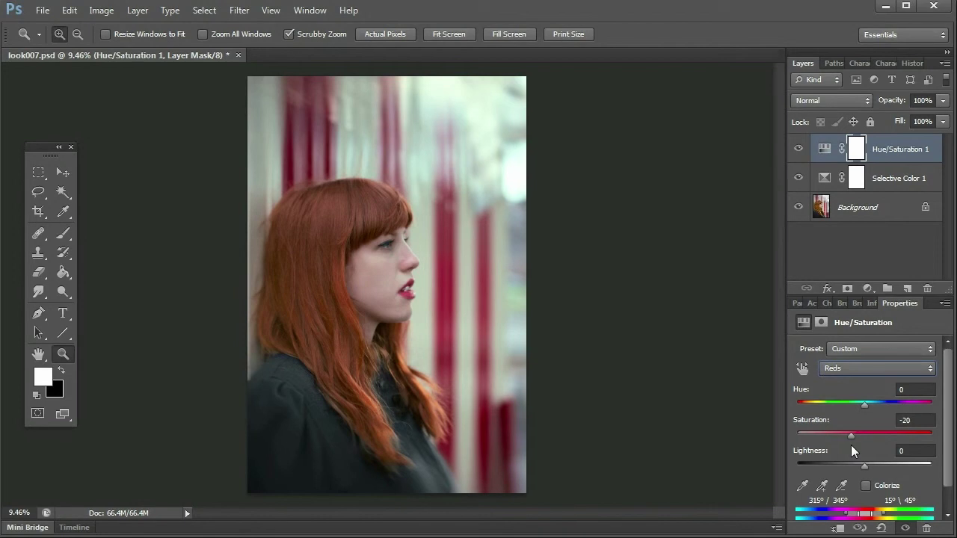
Set the saturation of the Greens to -31 in the Hue/Saturation adjustment
{"action": "left_click", "coordinate": [902, 366]}
{"action": "left_click", "coordinate": [899, 420]}
{"action": "left_click_drag", "start_coordinate": [865, 434], "coordinate": [844, 451]}
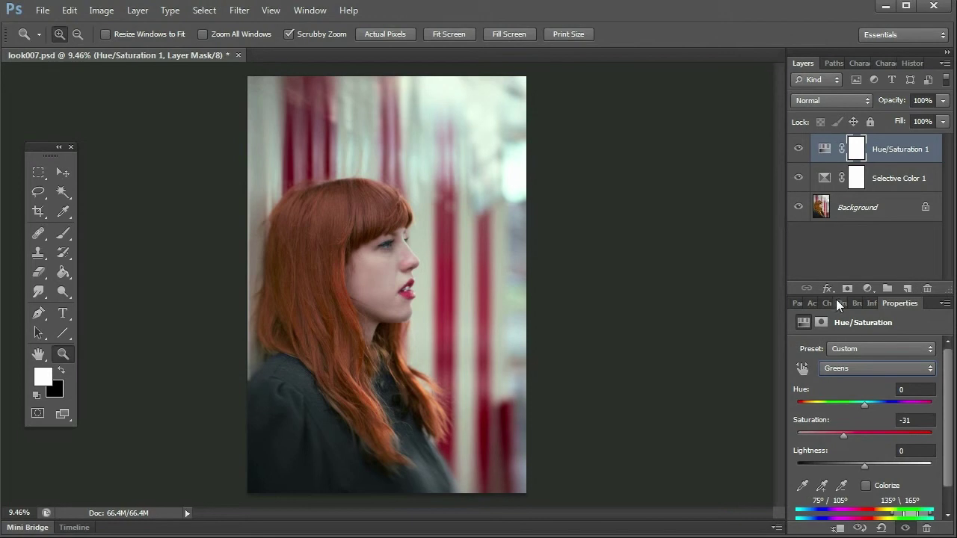
Add a Photo Filter adjustment layer above Hue/Saturation 1 and compare the photo with and without it
{"action": "left_click", "coordinate": [869, 289]}
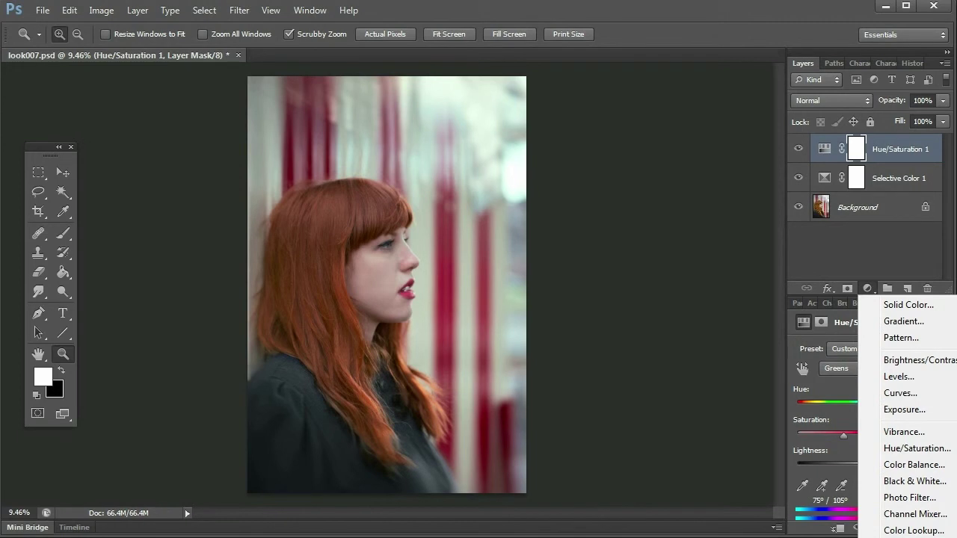
{"action": "left_click", "coordinate": [910, 498]}
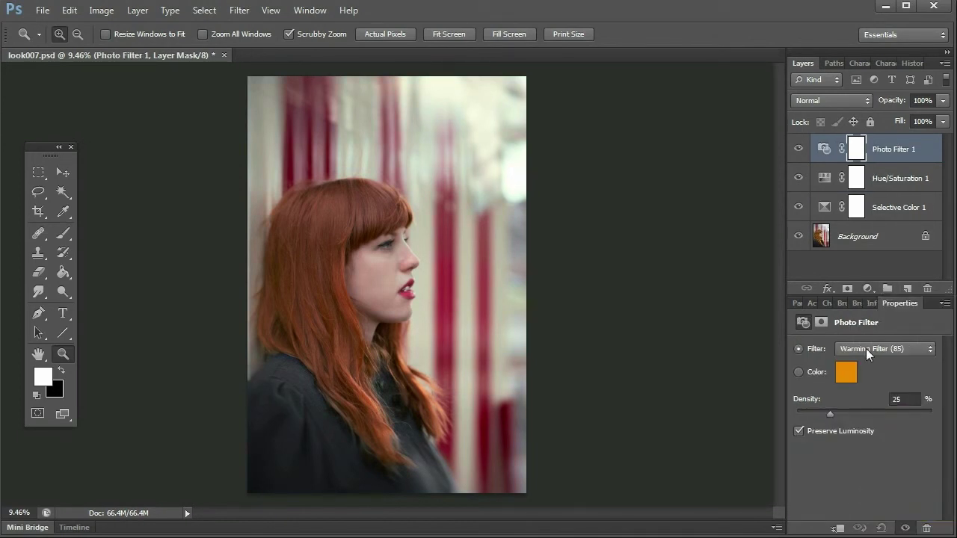
{"action": "left_click", "coordinate": [798, 150]}
{"action": "left_click", "coordinate": [798, 149]}
{"action": "left_click", "coordinate": [798, 150]}
{"action": "left_click", "coordinate": [798, 150]}
Change the Photo Filter to Green with a density of 35% and compare the photo with and without it
{"action": "left_click", "coordinate": [885, 350]}
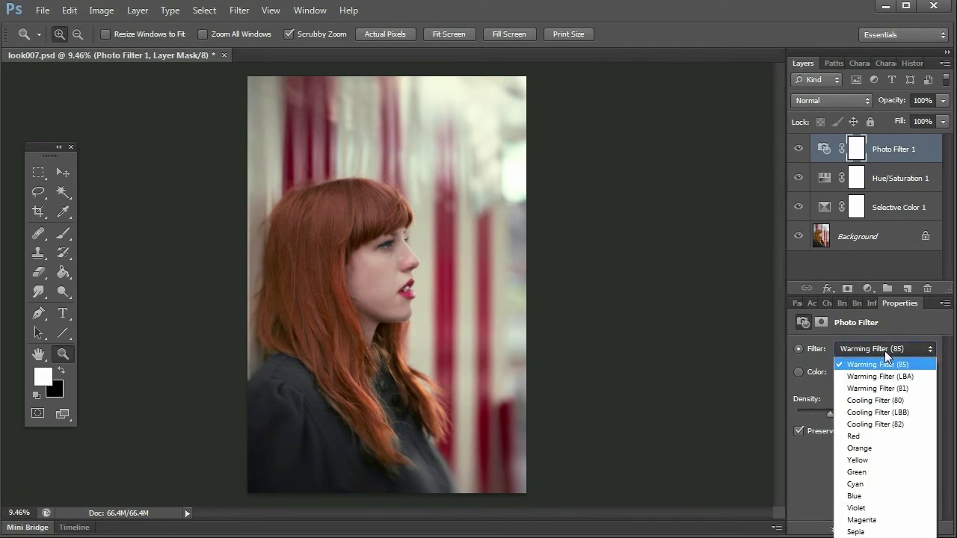
{"action": "left_click", "coordinate": [882, 472]}
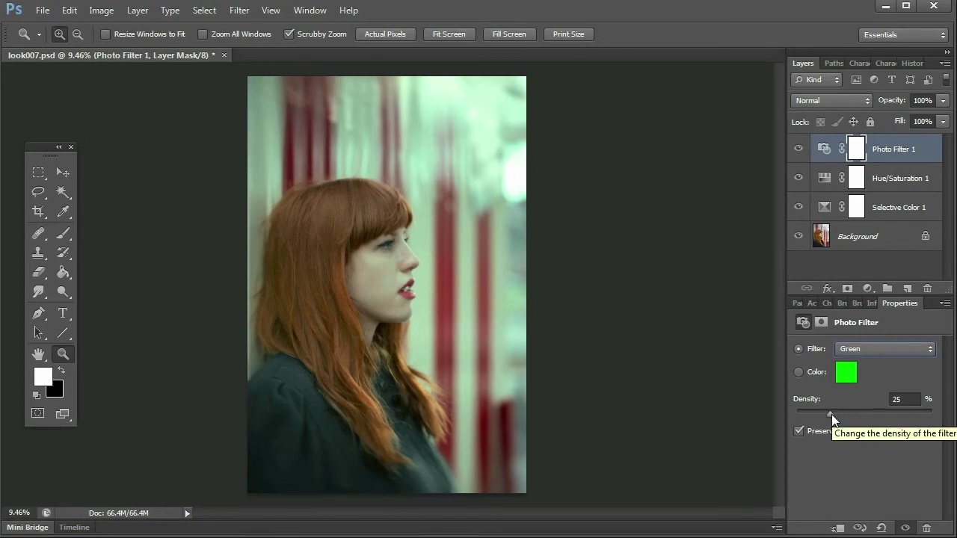
{"action": "left_click_drag", "start_coordinate": [831, 415], "coordinate": [836, 416]}
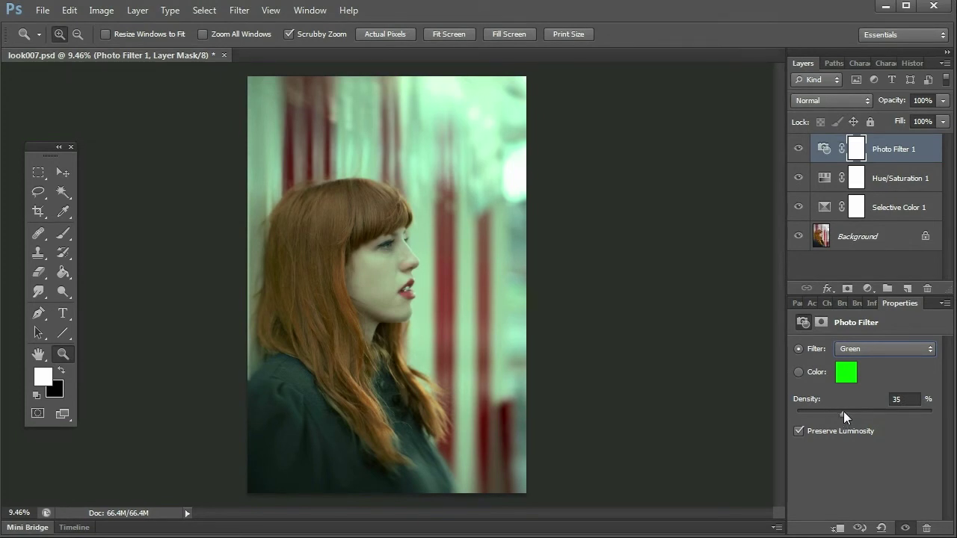
{"action": "left_click", "coordinate": [799, 149]}
{"action": "left_click", "coordinate": [798, 150]}
Blend the Photo Filter out of the highlights by splitting the underlying layer's white Blend If slider to 0 / about 230
{"action": "right_click", "coordinate": [832, 146]}
{"action": "left_click", "coordinate": [848, 155]}
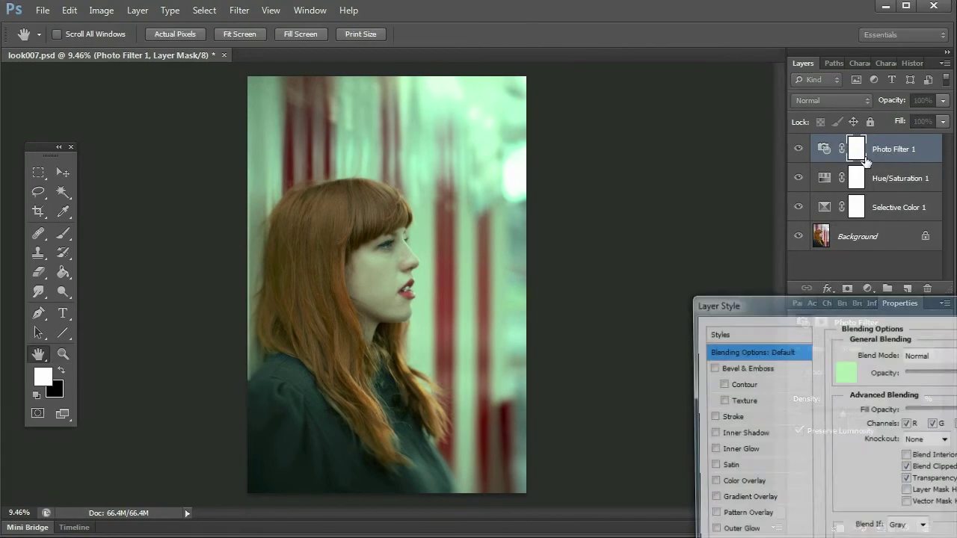
{"action": "left_click_drag", "start_coordinate": [934, 314], "coordinate": [668, 95]}
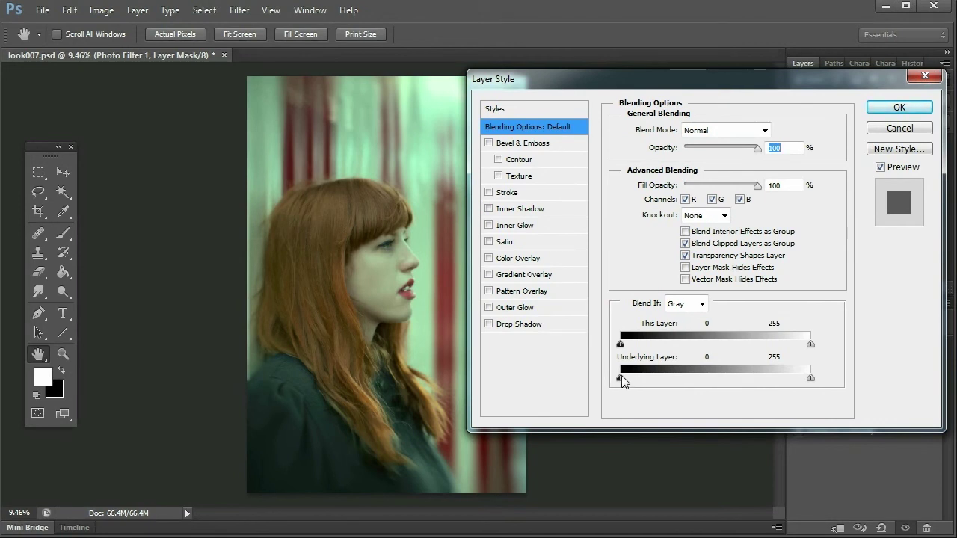
{"action": "left_click_drag", "start_coordinate": [622, 382], "coordinate": [579, 380]}
{"action": "mouse_move", "coordinate": [813, 380]}
{"action": "left_mouse_down"}
{"action": "mouse_move", "coordinate": [695, 375]}
{"action": "mouse_move", "coordinate": [821, 379]}
{"action": "left_mouse_up"}
{"action": "left_click_drag", "start_coordinate": [811, 381], "coordinate": [557, 361]}
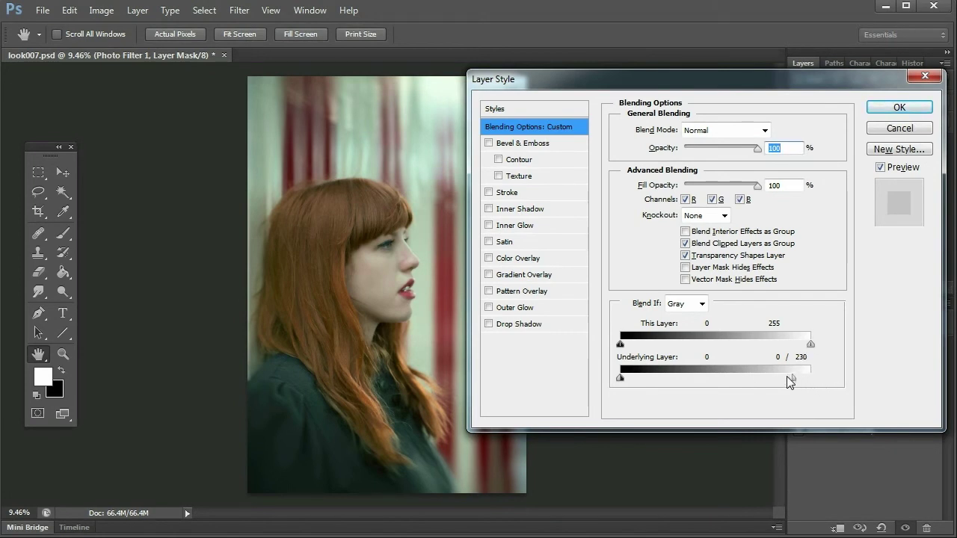
{"action": "mouse_move", "coordinate": [777, 376]}
{"action": "left_mouse_down"}
{"action": "mouse_move", "coordinate": [797, 378]}
{"action": "mouse_move", "coordinate": [786, 380]}
{"action": "left_mouse_up"}
{"action": "left_click_drag", "start_coordinate": [752, 87], "coordinate": [864, 175]}
{"action": "key", "text": "ctrl+space"}
{"action": "key", "text": "Return"}
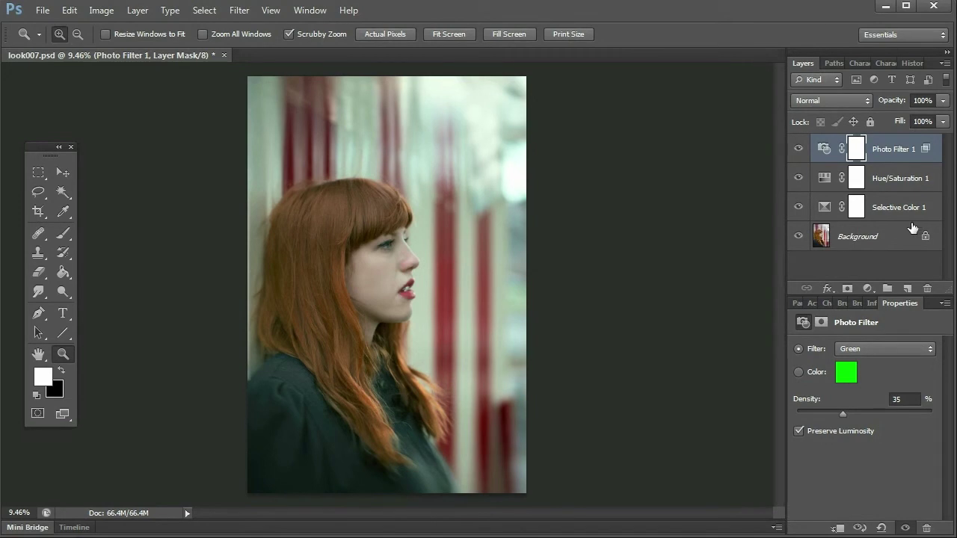
Add a Curves adjustment layer above Photo Filter 1 and anchor its highlights with a point at about input 191, output 191
{"action": "left_click", "coordinate": [866, 292]}
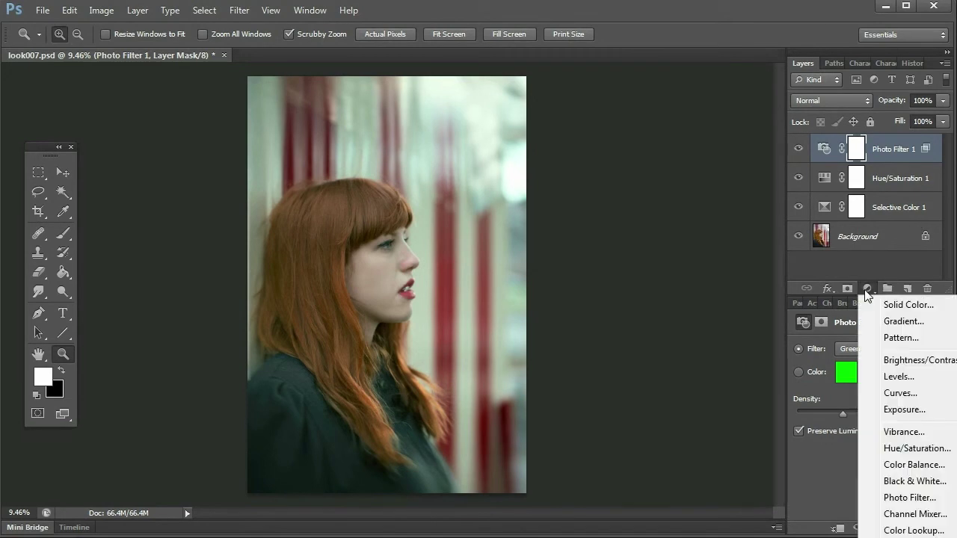
{"action": "left_click", "coordinate": [909, 395]}
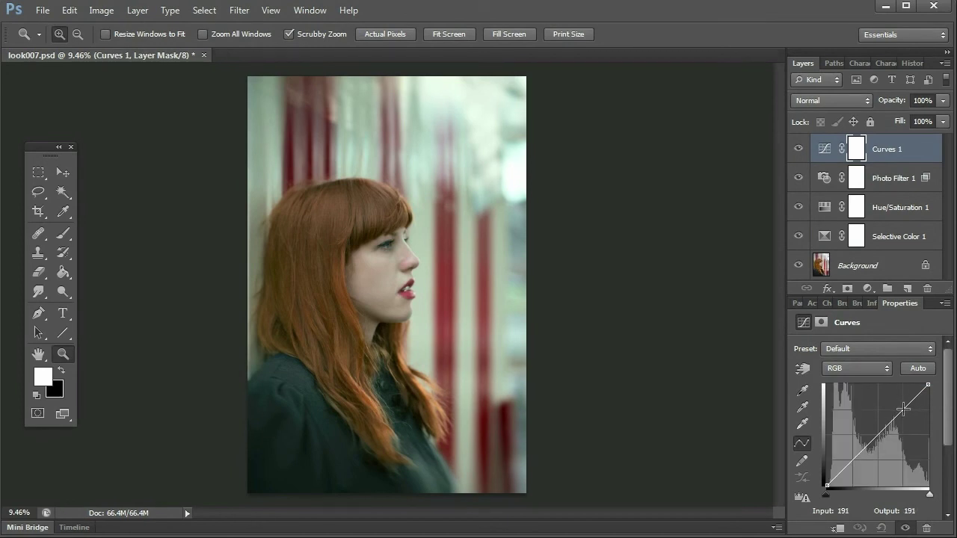
{"action": "left_click", "coordinate": [903, 409]}
{"action": "left_click_drag", "start_coordinate": [917, 395], "coordinate": [914, 391]}
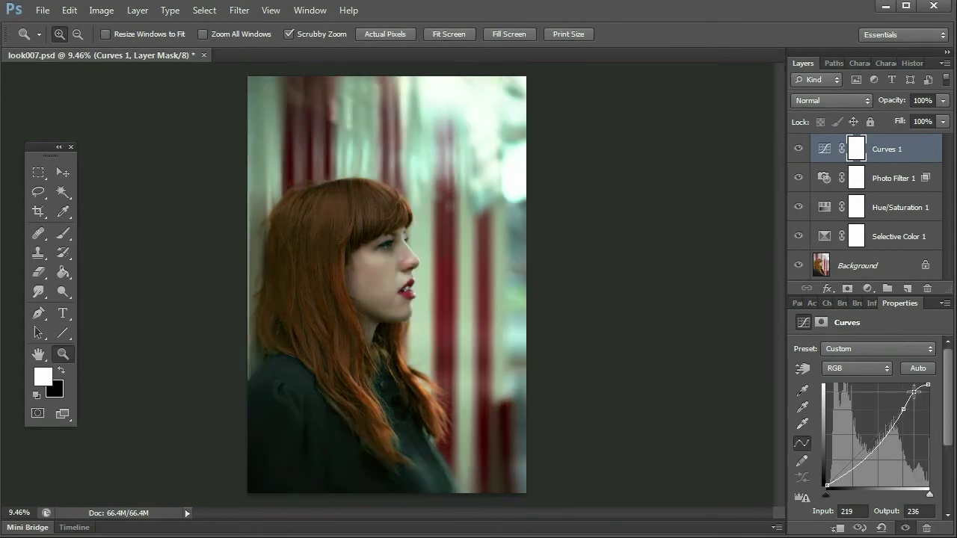
{"action": "left_click_drag", "start_coordinate": [914, 391], "coordinate": [927, 485]}
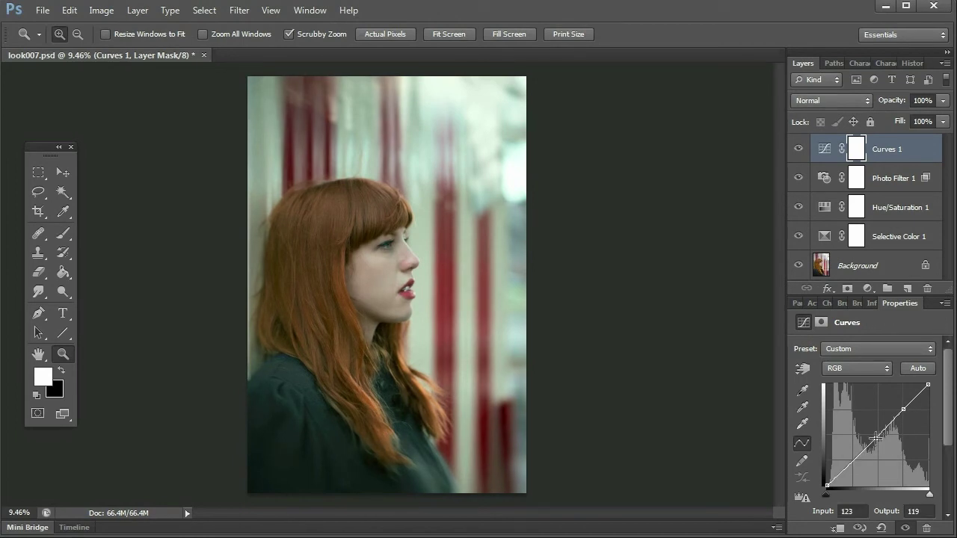
Darken the Curves 1 midtones to input 125, output 115, add a point in the shadows, and move the black point to input 6, output 0
{"action": "left_click", "coordinate": [876, 440]}
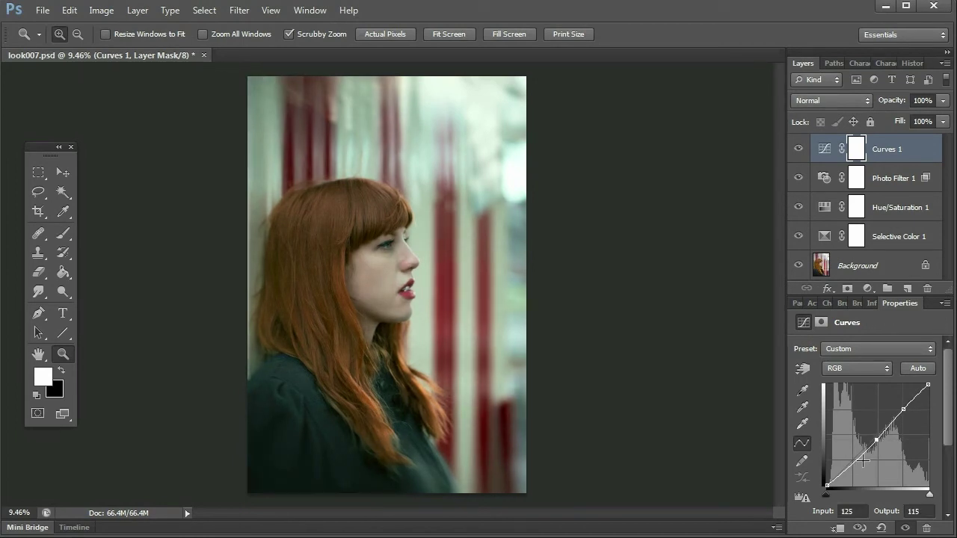
{"action": "left_click", "coordinate": [853, 465]}
{"action": "mouse_move", "coordinate": [828, 486]}
{"action": "left_mouse_down"}
{"action": "mouse_move", "coordinate": [842, 490]}
{"action": "mouse_move", "coordinate": [827, 488]}
{"action": "left_mouse_up"}
{"action": "left_click_drag", "start_coordinate": [827, 484], "coordinate": [829, 486]}
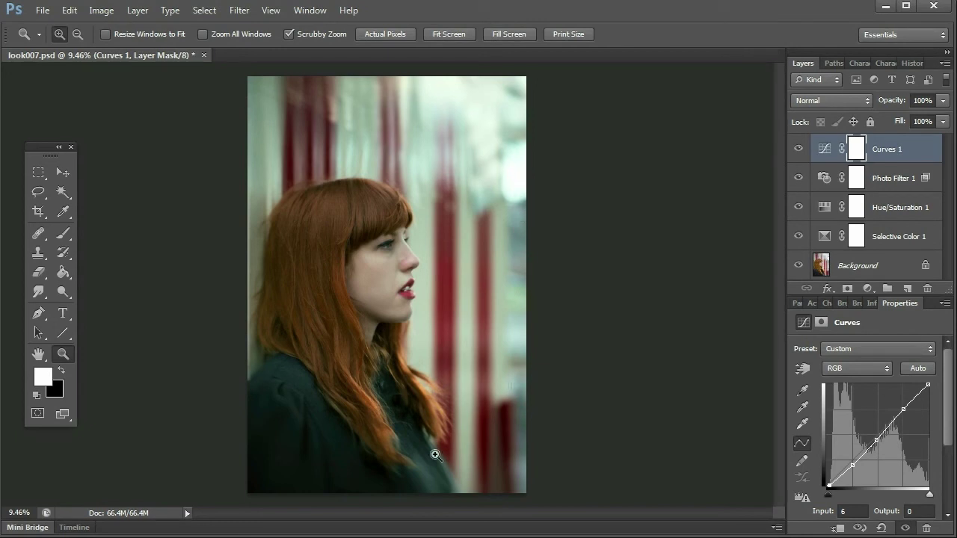
Add a second Curves adjustment layer above Curves 1 and darken the whole photo by pulling the curve down to input 163, output 87
{"action": "left_click", "coordinate": [867, 289]}
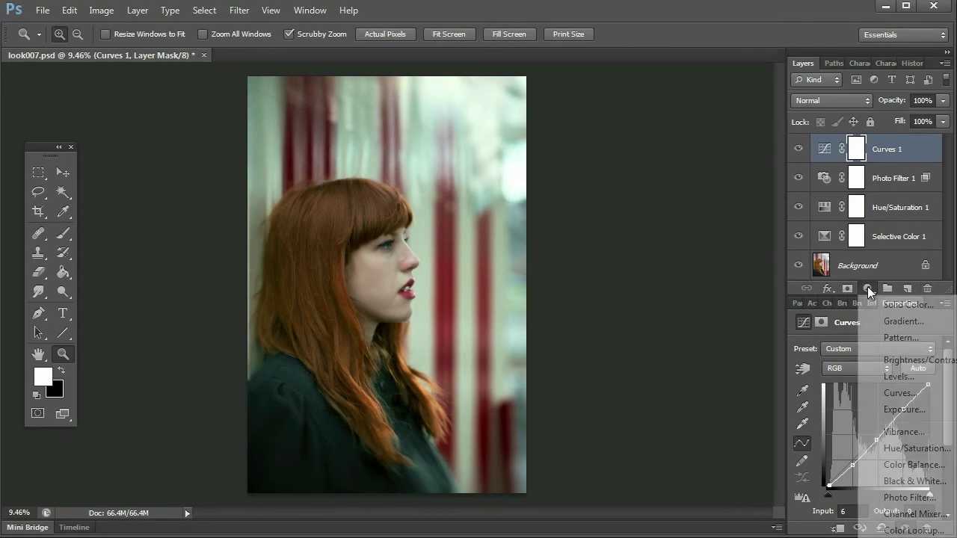
{"action": "left_click", "coordinate": [906, 394]}
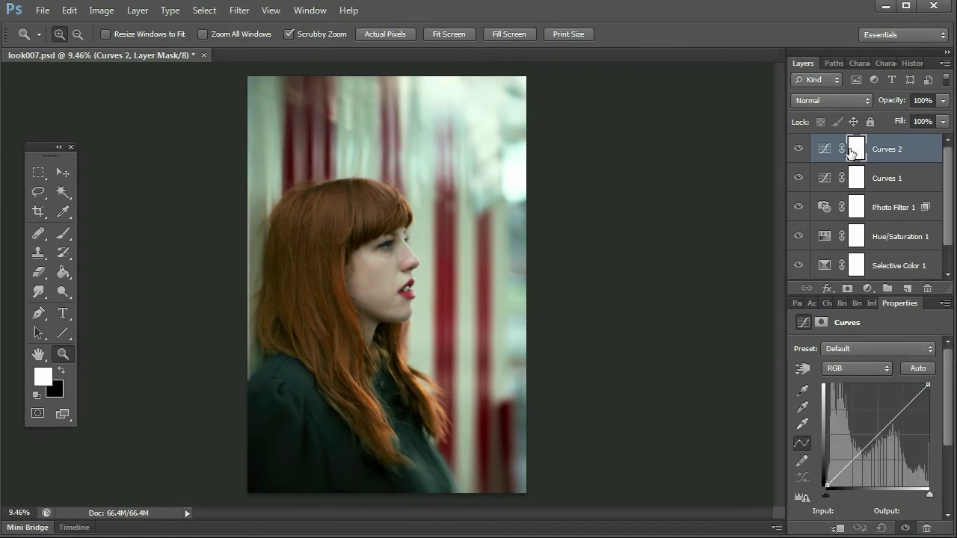
{"action": "left_click", "coordinate": [879, 437]}
{"action": "left_click_drag", "start_coordinate": [880, 437], "coordinate": [892, 451]}
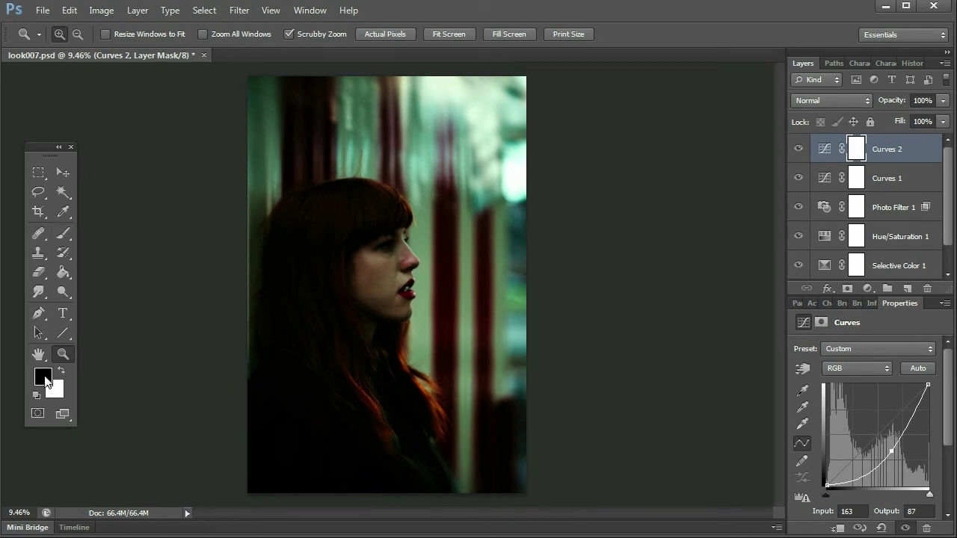
Paint black over the woman and the photo's center on the Curves 2 mask with a 2448 px brush at about 4% hardness, leaving dark edges
{"action": "left_click", "coordinate": [62, 233]}
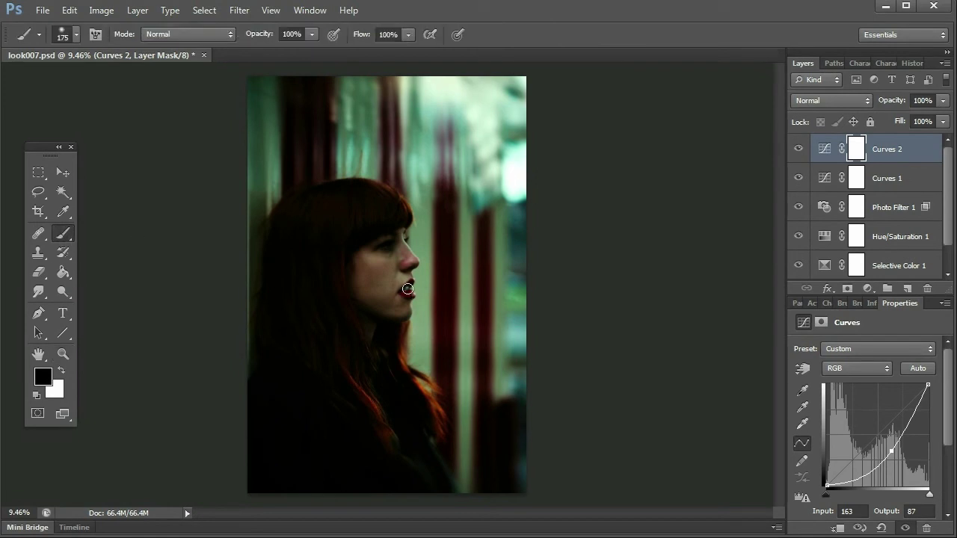
{"action": "left_click", "coordinate": [77, 33]}
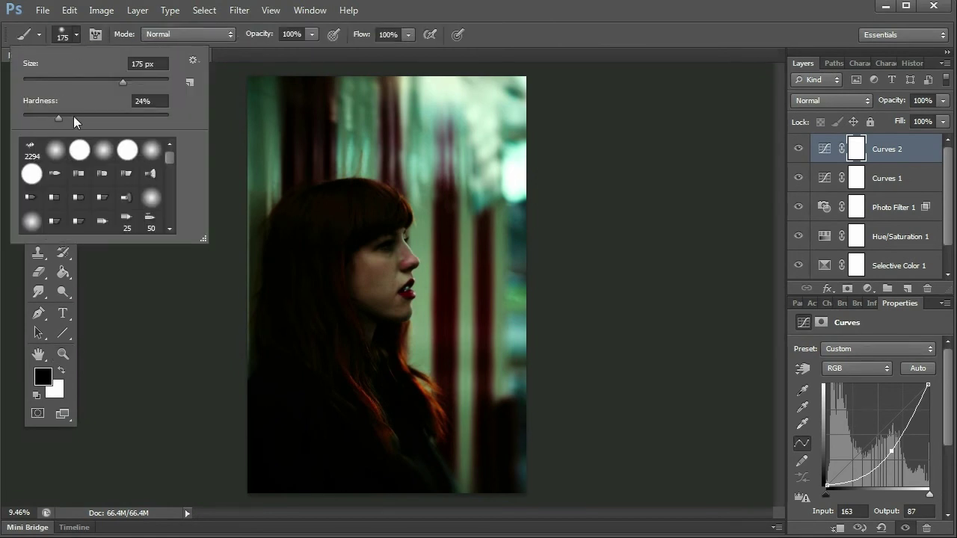
{"action": "left_click_drag", "start_coordinate": [57, 119], "coordinate": [28, 118]}
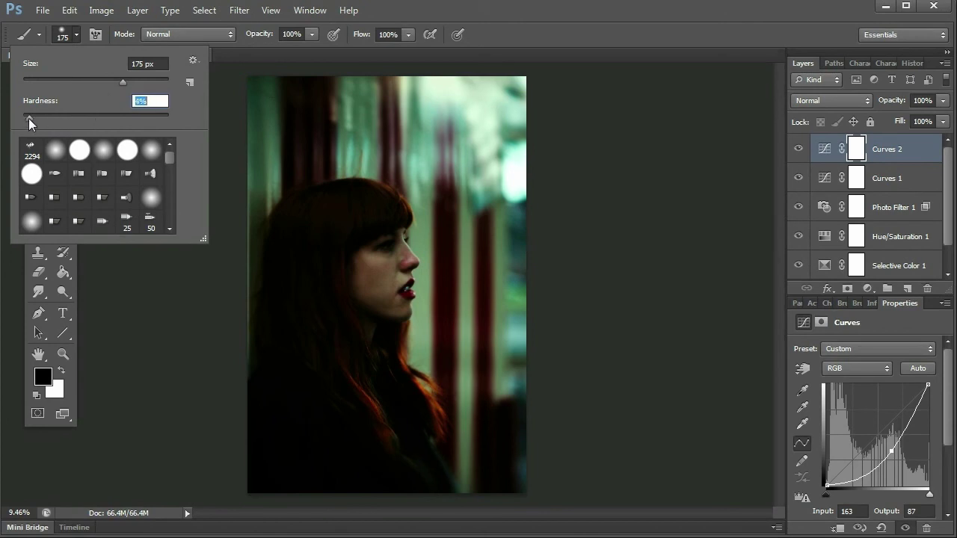
{"action": "left_click", "coordinate": [127, 82]}
{"action": "left_click_drag", "start_coordinate": [138, 89], "coordinate": [162, 83]}
{"action": "left_click", "coordinate": [673, 33]}
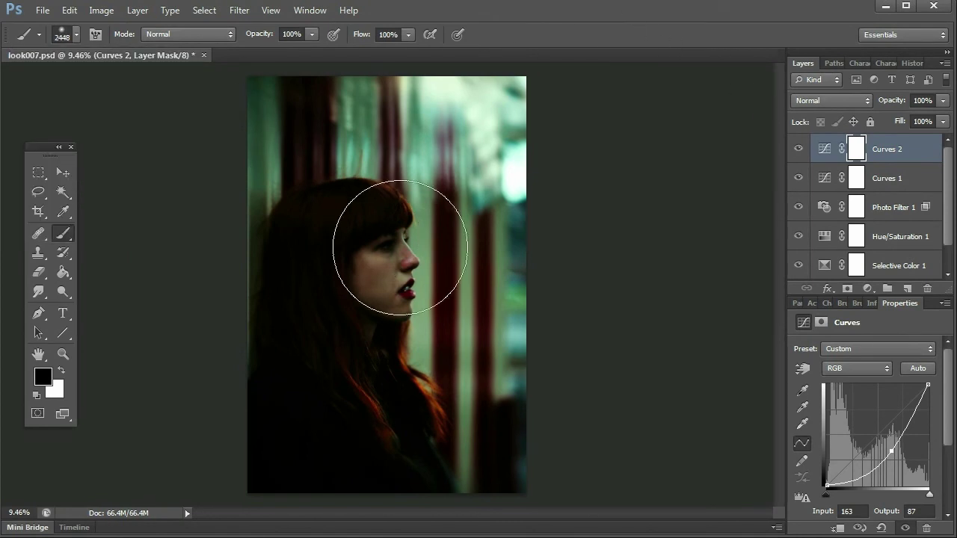
{"action": "mouse_move", "coordinate": [375, 270]}
{"action": "left_mouse_down"}
{"action": "mouse_move", "coordinate": [387, 269]}
{"action": "mouse_move", "coordinate": [367, 184]}
{"action": "mouse_move", "coordinate": [406, 217]}
{"action": "mouse_move", "coordinate": [410, 347]}
{"action": "mouse_move", "coordinate": [346, 391]}
{"action": "mouse_move", "coordinate": [341, 171]}
{"action": "mouse_move", "coordinate": [454, 166]}
{"action": "mouse_move", "coordinate": [438, 310]}
{"action": "mouse_move", "coordinate": [442, 423]}
{"action": "mouse_move", "coordinate": [364, 407]}
{"action": "mouse_move", "coordinate": [332, 412]}
{"action": "mouse_move", "coordinate": [348, 181]}
{"action": "mouse_move", "coordinate": [387, 186]}
{"action": "mouse_move", "coordinate": [483, 243]}
{"action": "mouse_move", "coordinate": [449, 407]}
{"action": "mouse_move", "coordinate": [478, 449]}
{"action": "left_mouse_up"}
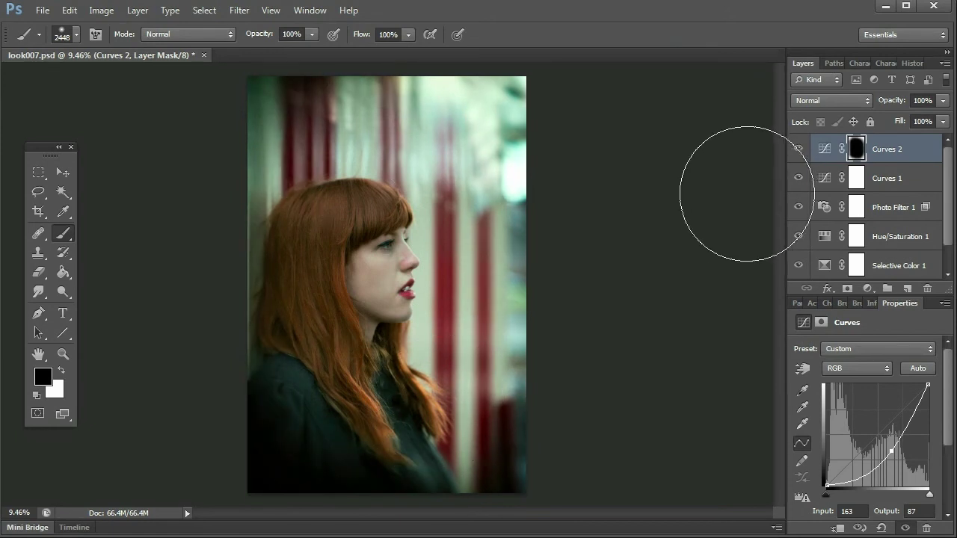
Lower the opacity of the Curves 2 vignette layer to 77%
{"action": "left_click", "coordinate": [943, 121]}
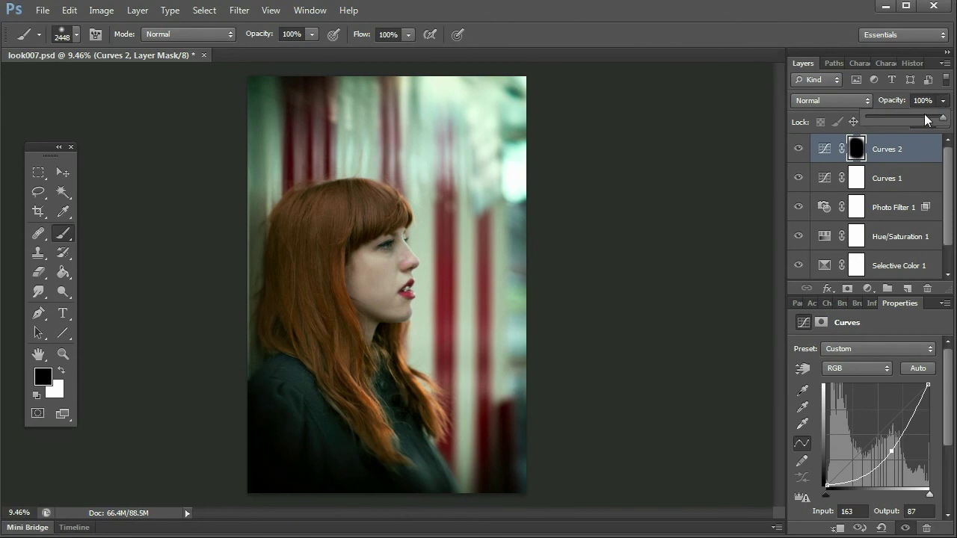
{"action": "key", "text": "ctrl+2"}
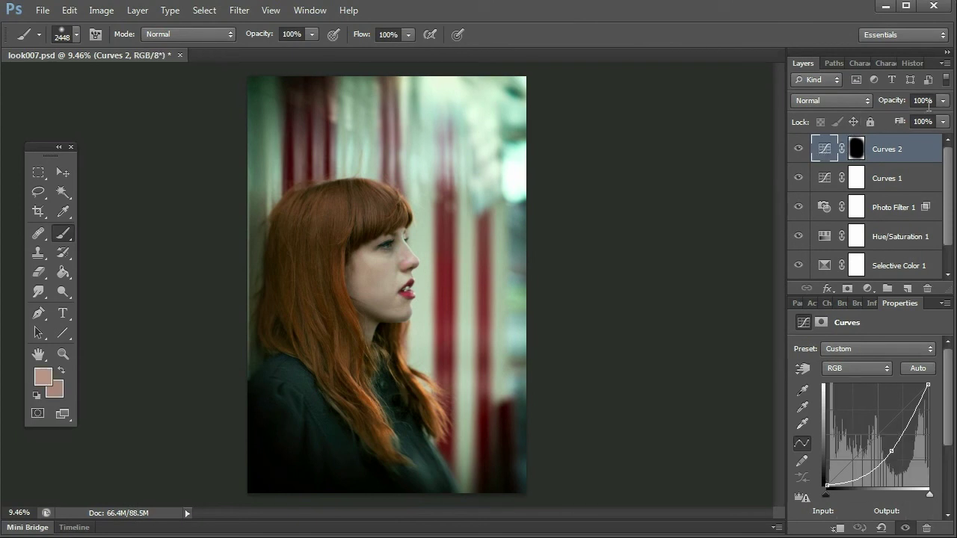
{"action": "left_click", "coordinate": [926, 120]}
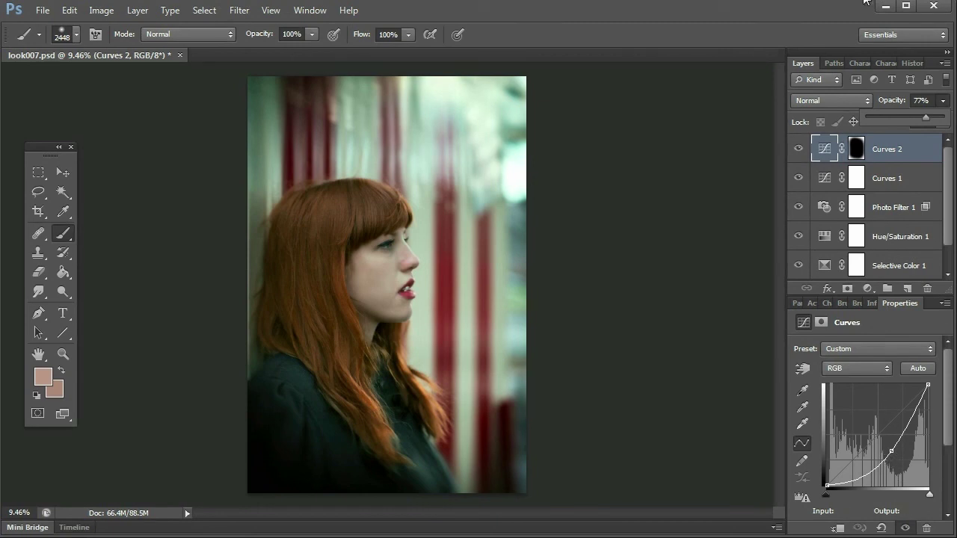
{"action": "key", "text": "Return"}
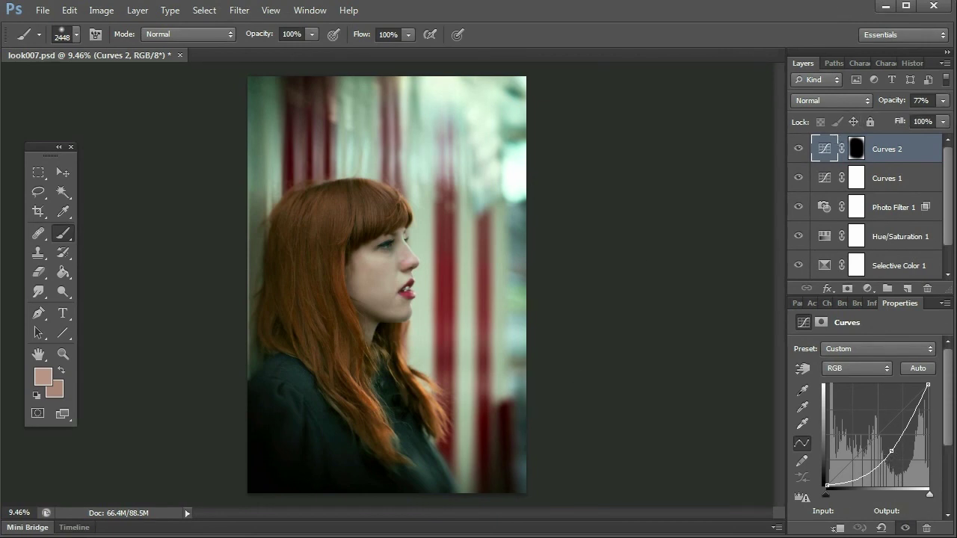
Group all adjustment layers from Curves 2 down to Selective Color 1 above the Background
{"action": "scroll", "coordinate": [948, 204], "scroll_direction": "down", "scroll_amount": 1}
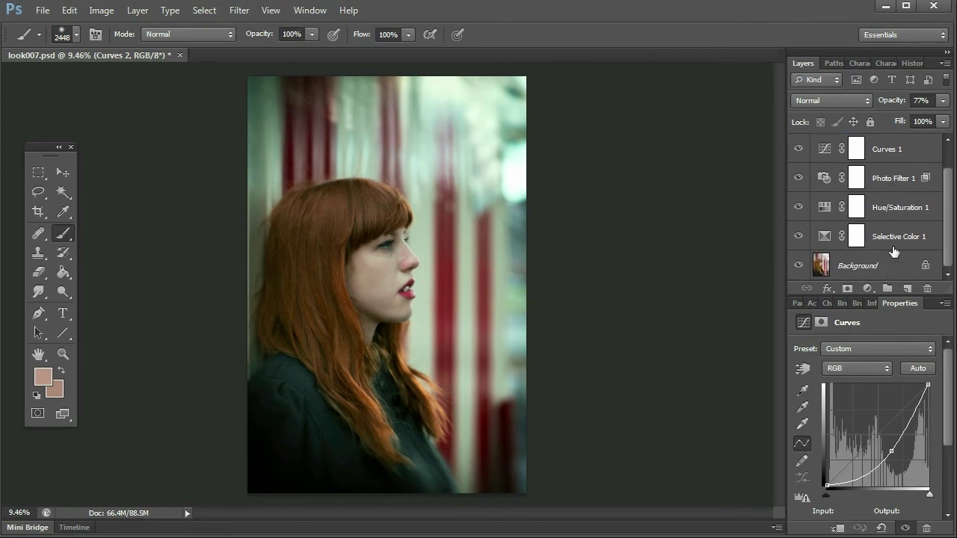
{"action": "left_click", "coordinate": [894, 250], "text": "shift"}
{"action": "key", "text": "ctrl+g"}
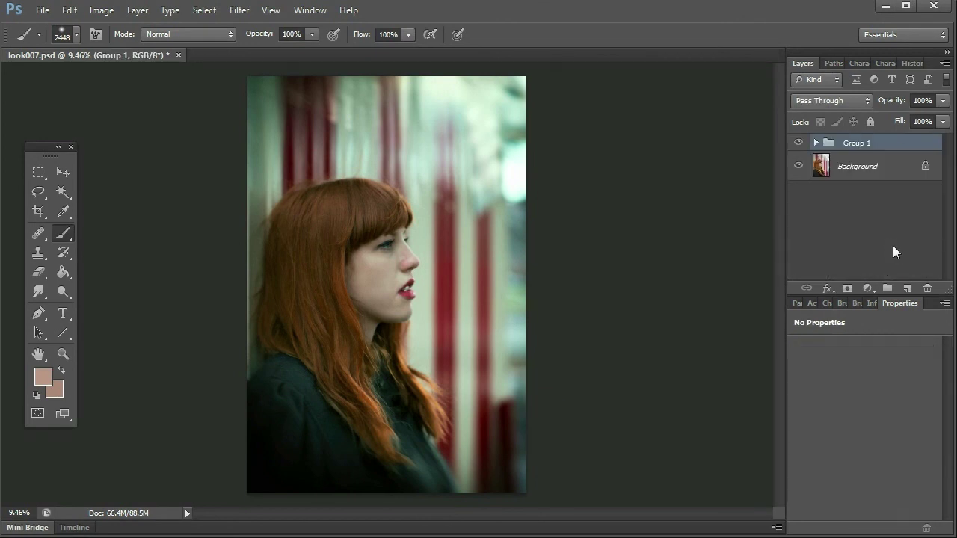
Compare the photo with and without the grouped adjustment layers
{"action": "left_click", "coordinate": [799, 144]}
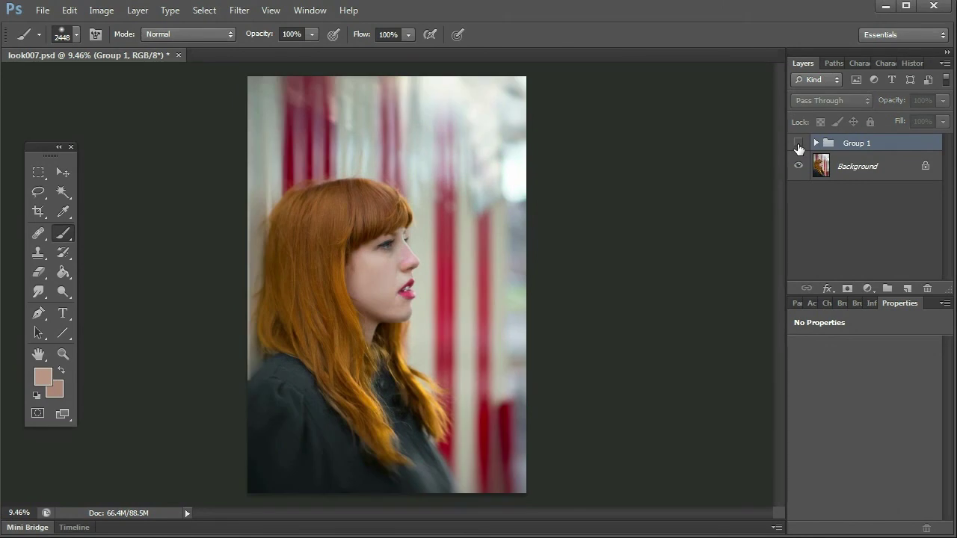
{"action": "left_click", "coordinate": [799, 144]}
{"action": "left_click", "coordinate": [799, 144]}
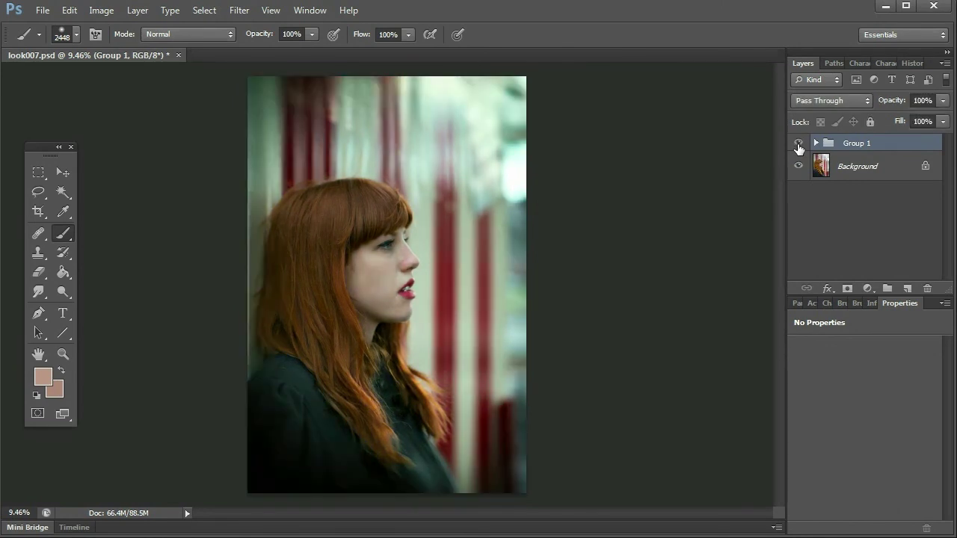